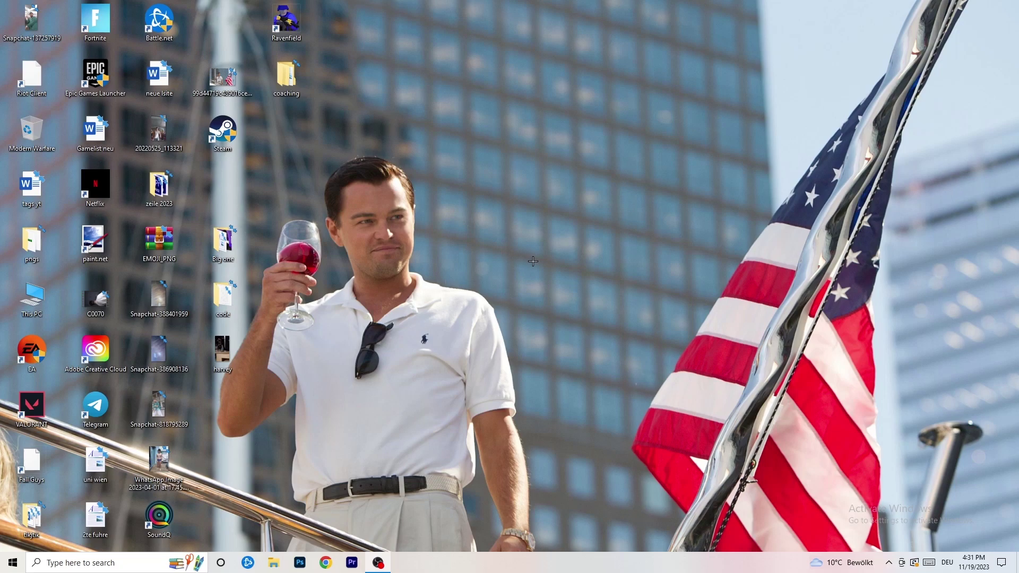
Open the NVIDIA Control Panel and start creating a custom resolution for the HP OMEN display
right_click(547, 189)
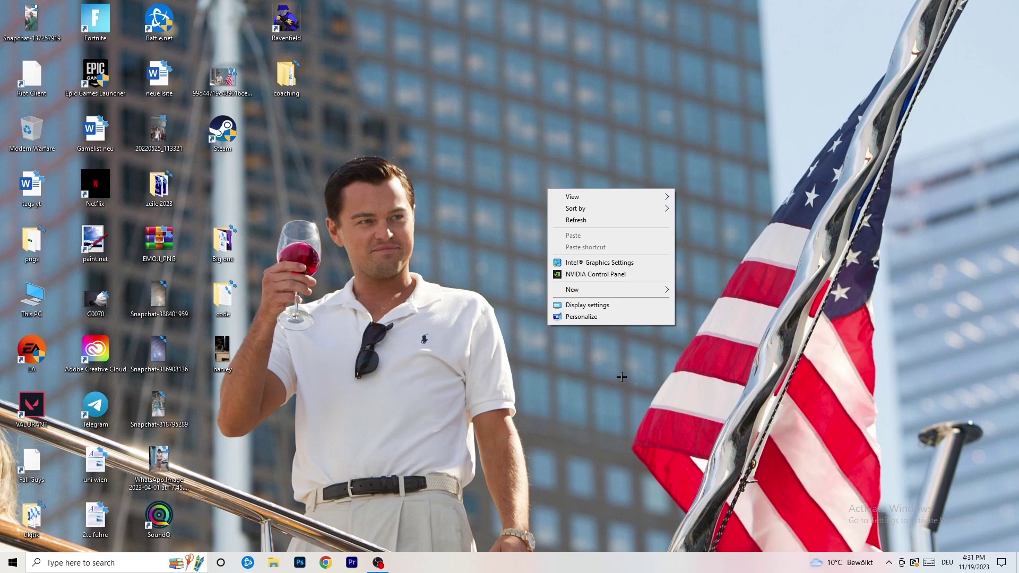
left_click(583, 275)
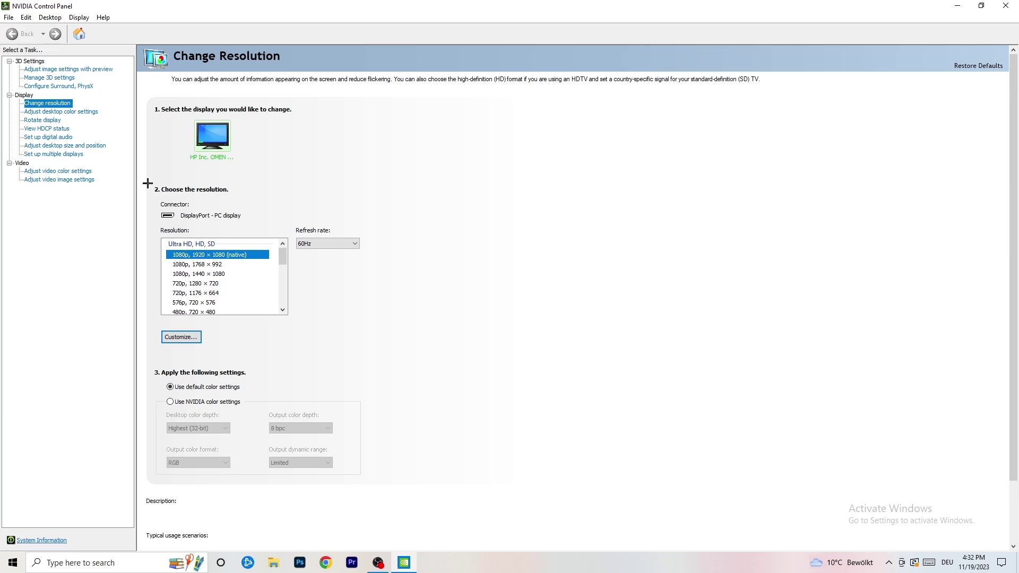
left_click(186, 337)
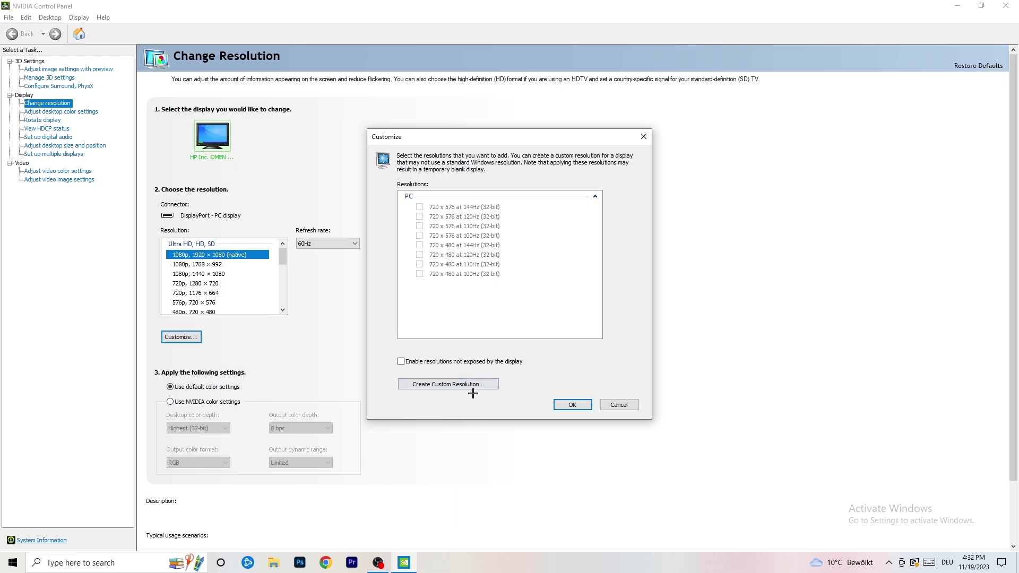
left_click(464, 383)
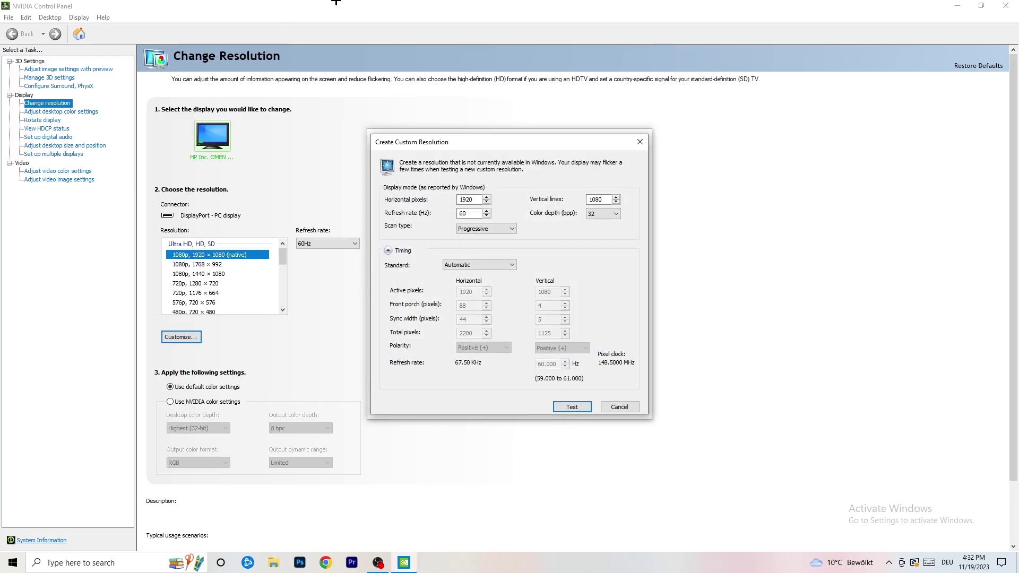
Set the custom resolution to 1440 horizontal pixels by 1040 vertical lines, leaving the scan type at Progressive
double_click(477, 200)
type("1140")
key("Tab")
type("1040")
left_click(483, 229)
left_click(554, 231)
Choose CVT reduced blank as the timing standard, discard the custom resolution and close the NVIDIA Control Panel
left_click(492, 265)
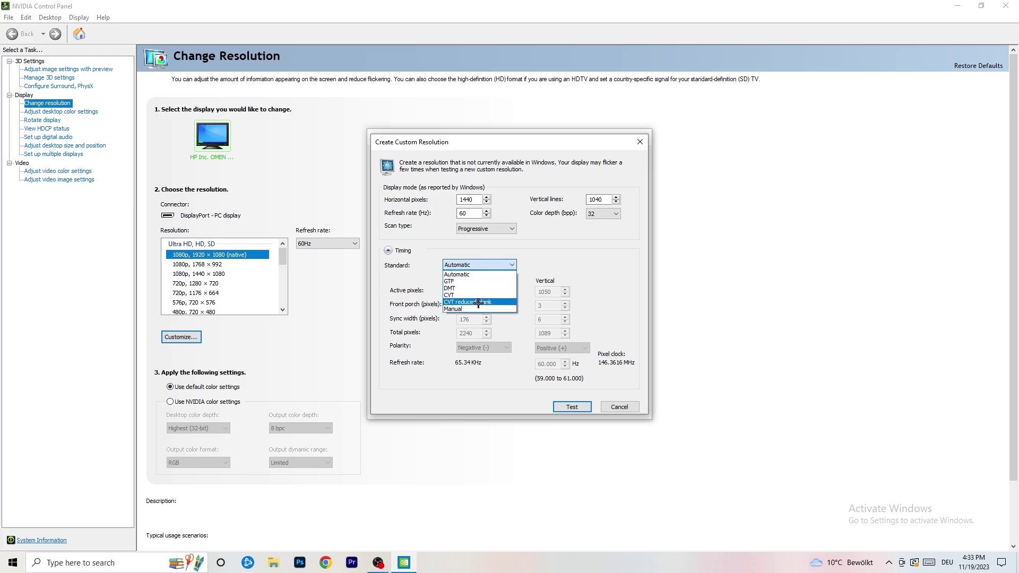
left_click(561, 271)
left_click(477, 265)
left_click(587, 254)
left_click(477, 265)
left_click(480, 295)
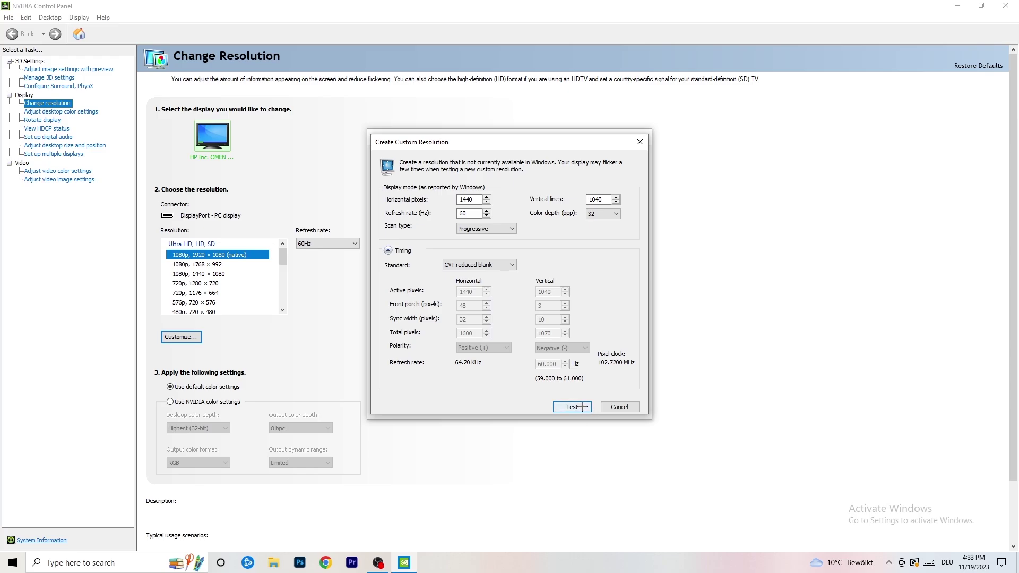
left_click(641, 140)
left_click(636, 141)
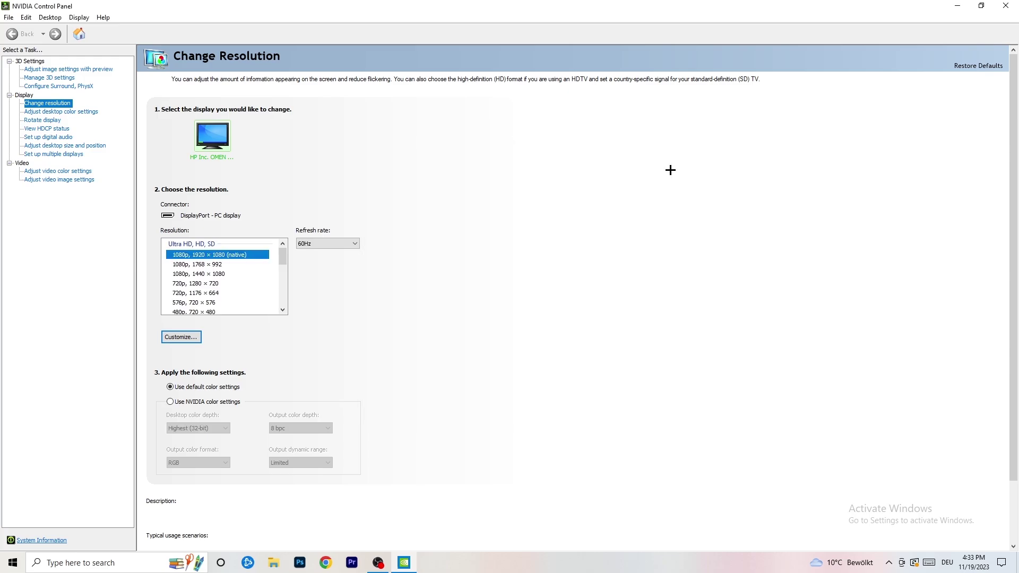
left_click(1006, 5)
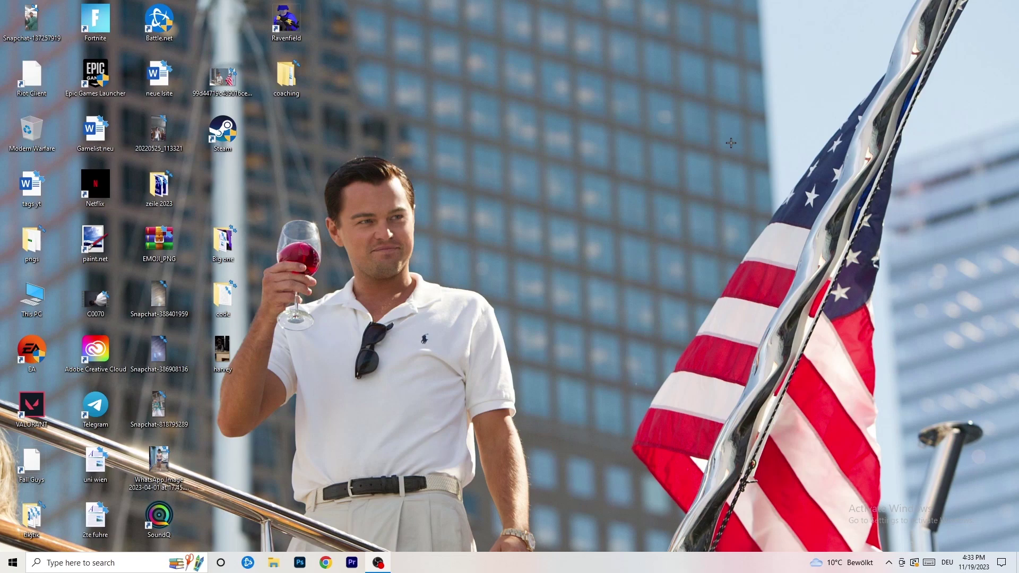
Open the Windows display settings and examine the color profile and the scaling options for text and apps
left_click(12, 563)
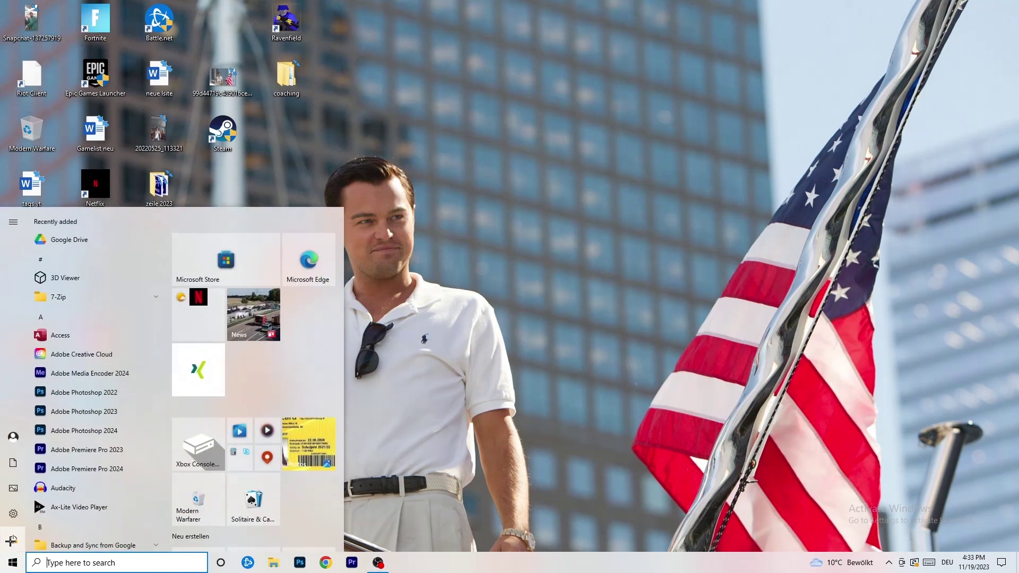
left_click(13, 513)
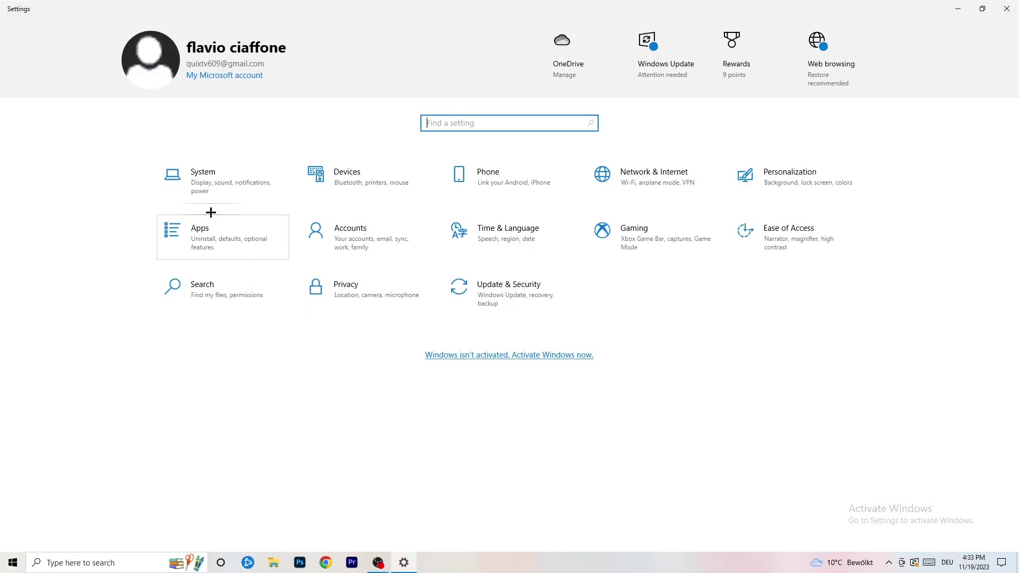
left_click(221, 192)
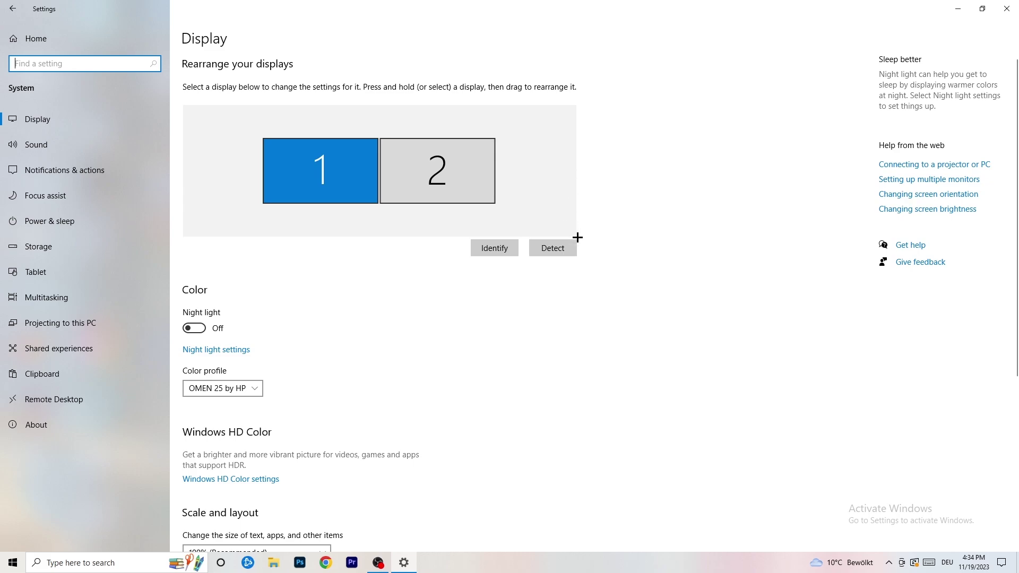
scroll(334, 245, "down", 4)
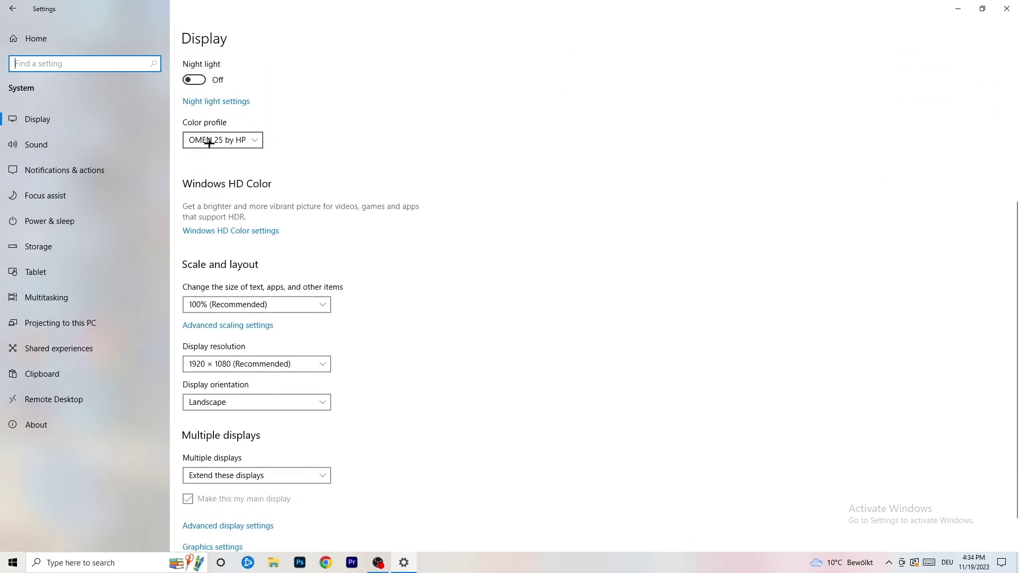
left_click(239, 140)
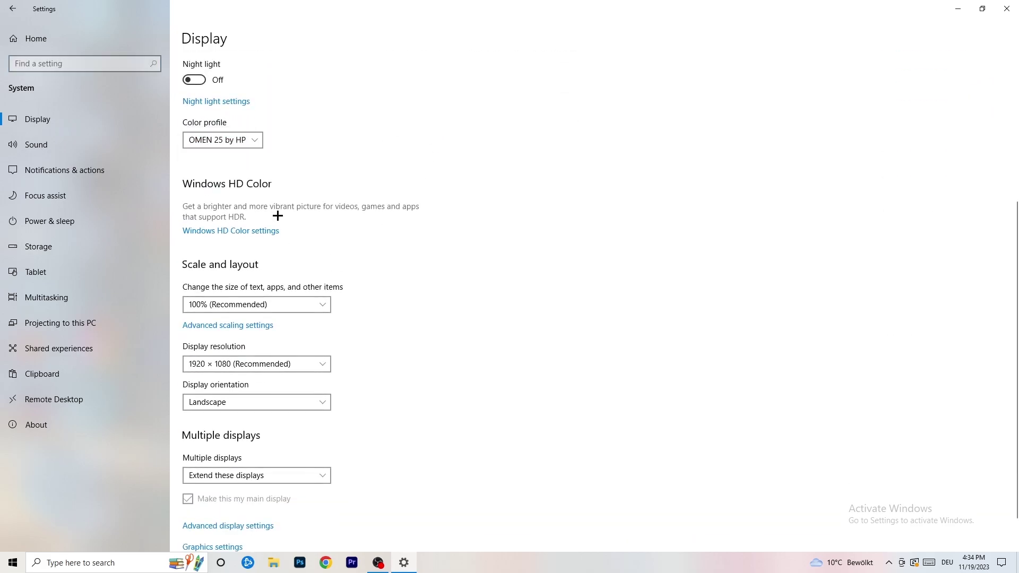
scroll(235, 242, "down", 1)
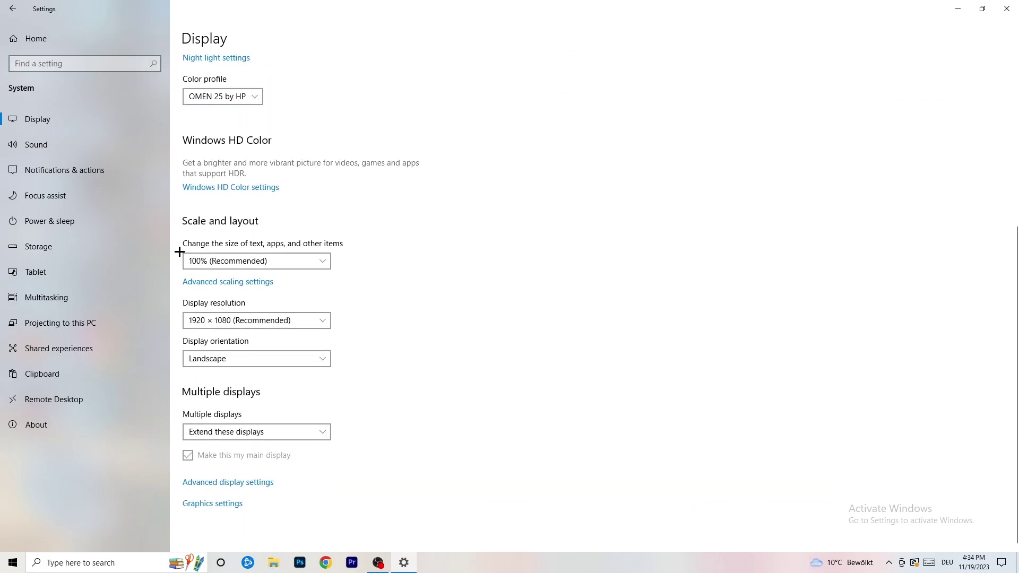
left_click(327, 257)
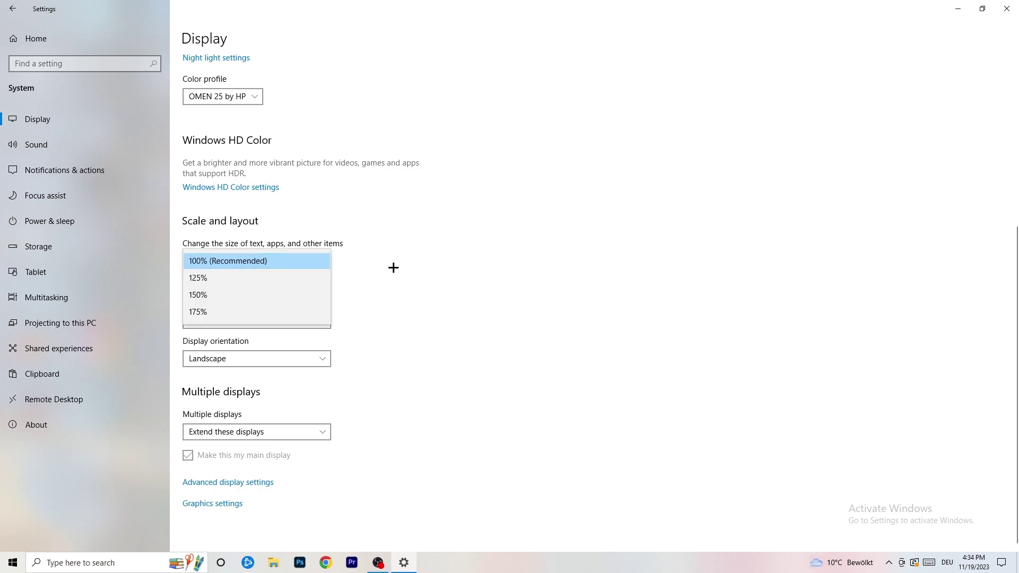
left_click(499, 249)
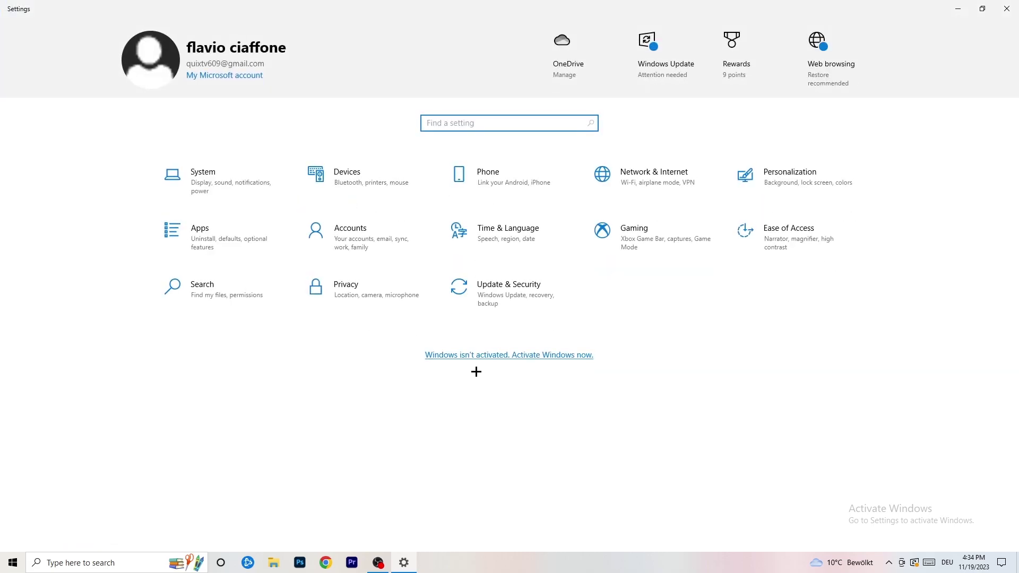
Check the Game Mode setting in the Windows gaming settings and close Settings
left_click(653, 253)
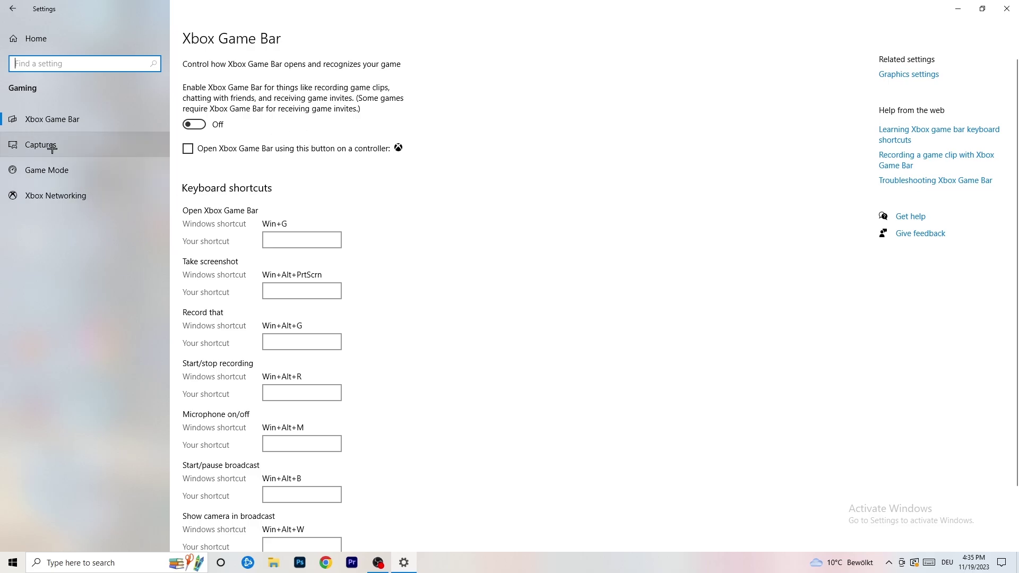
left_click(59, 169)
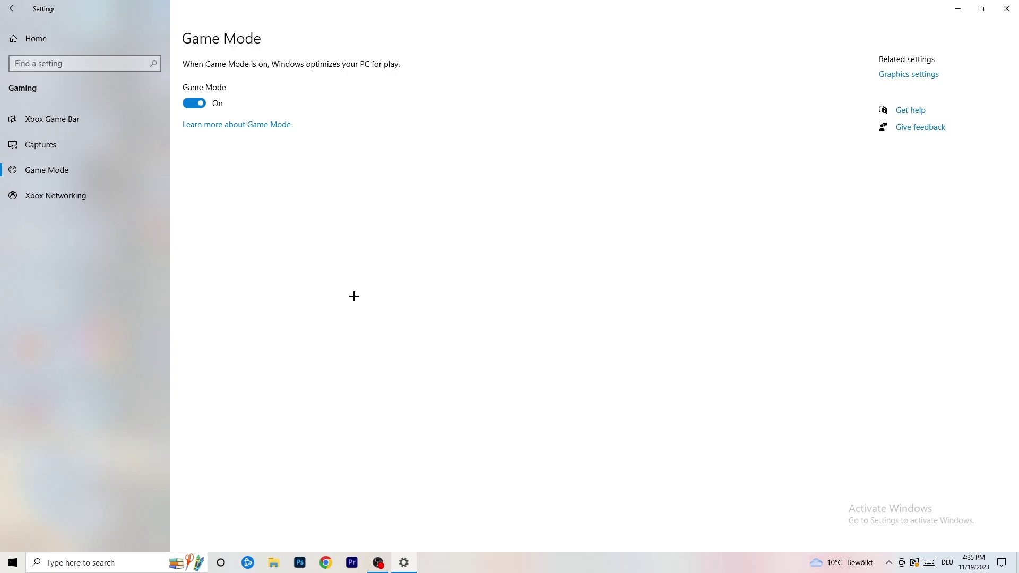
left_click(1006, 9)
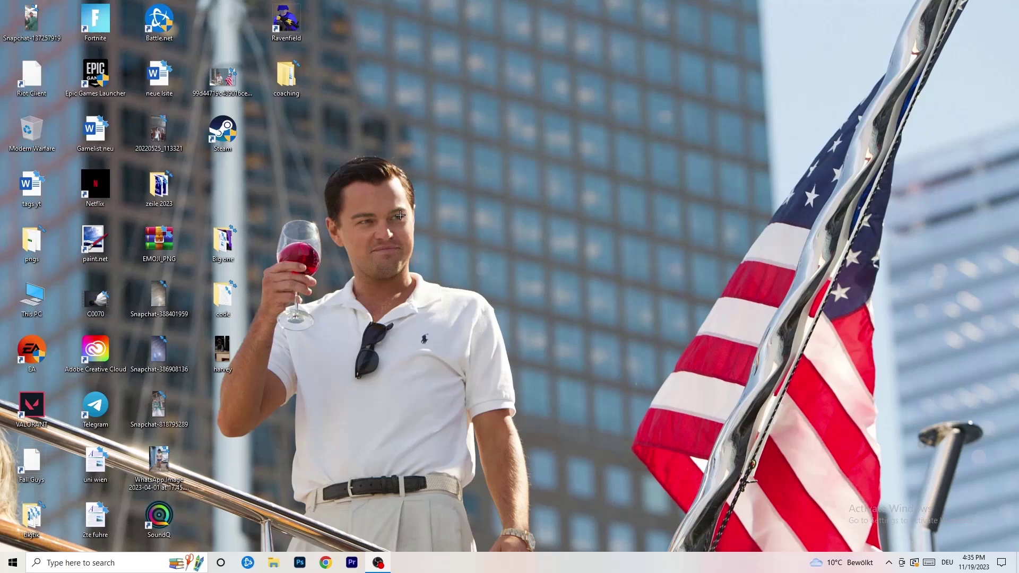
Move the Steam shortcut to a free desktop area, review the compatibility mode options in its properties and accept the dialog
left_click_drag(198, 125, 517, 180)
right_click(546, 186)
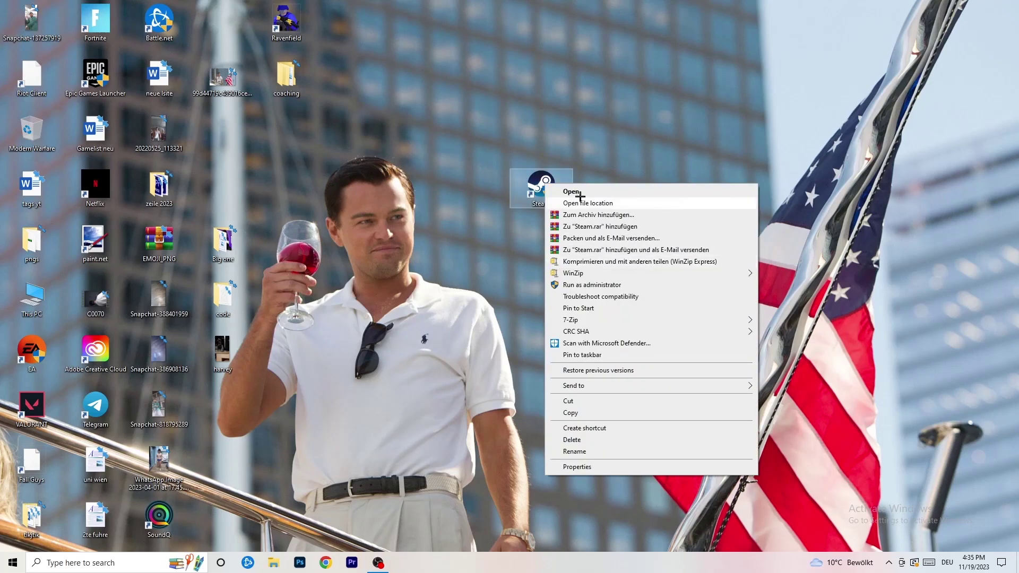
left_click(613, 469)
left_click_drag(595, 188, 439, 101)
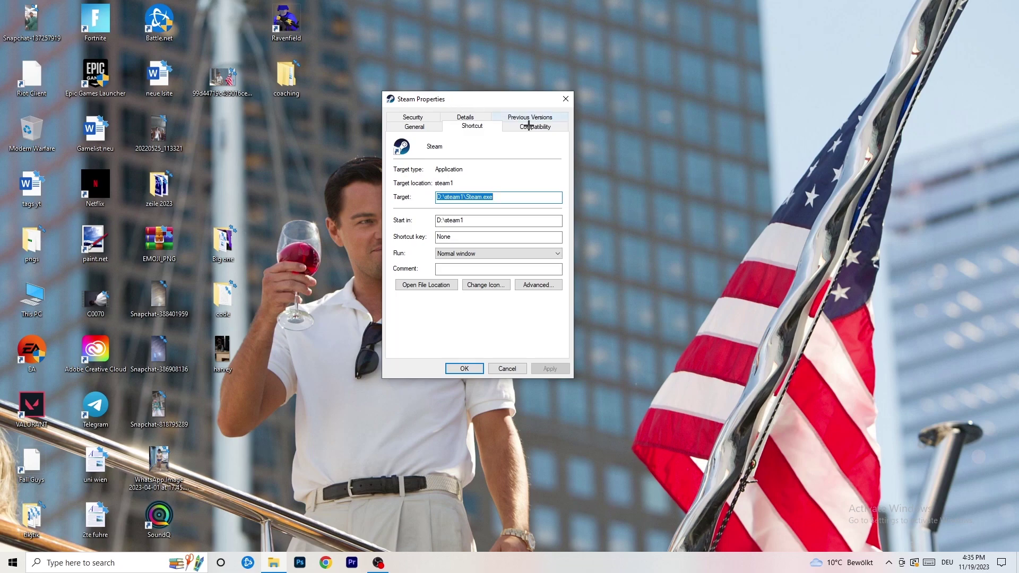
left_click(546, 128)
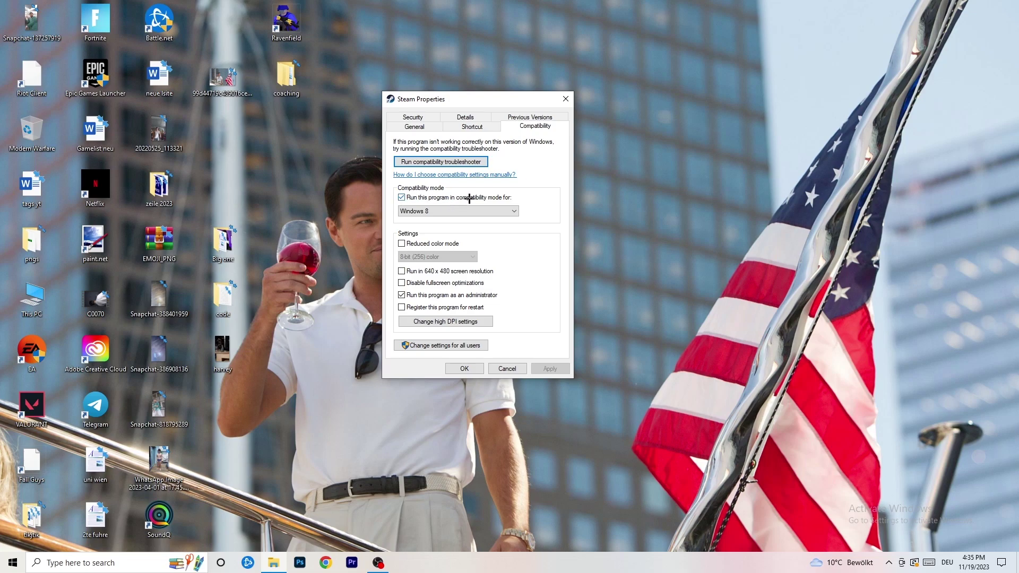
left_click(494, 210)
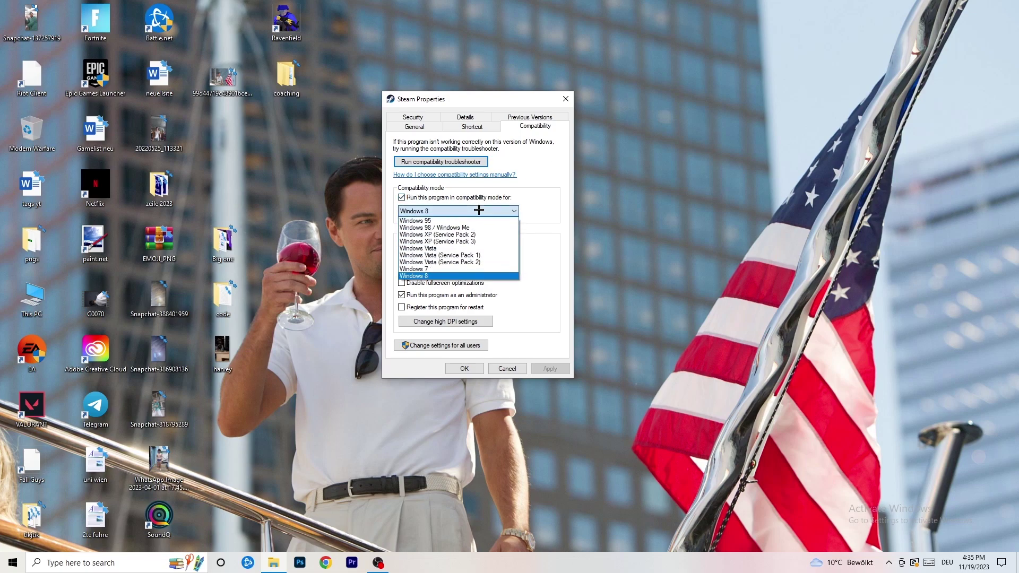
left_click(565, 202)
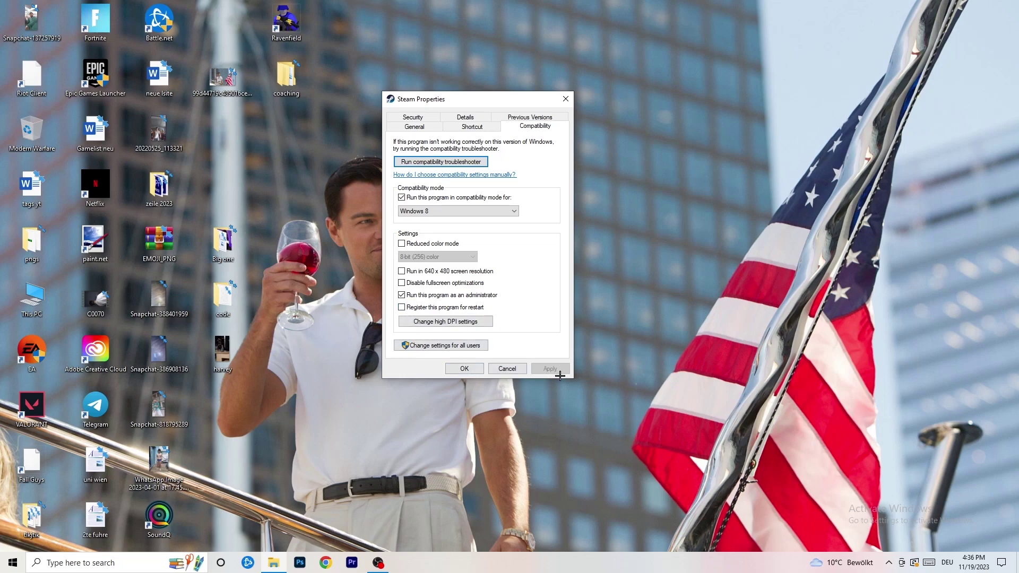
left_click(448, 367)
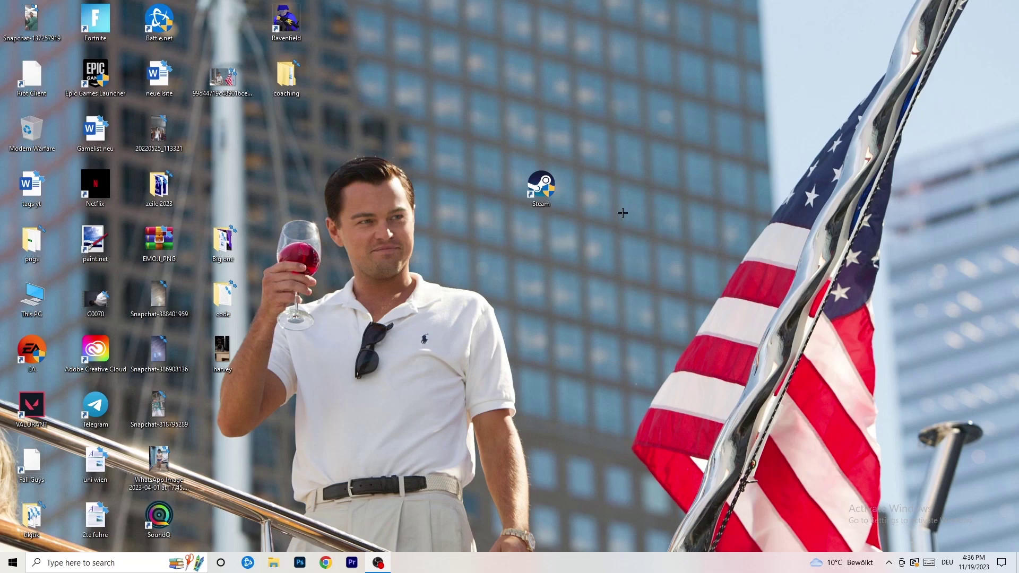
Recheck the Steam shortcut's compatibility settings, close its properties and return the shortcut to its place below the image file on the desktop
left_click_drag(544, 188, 480, 189)
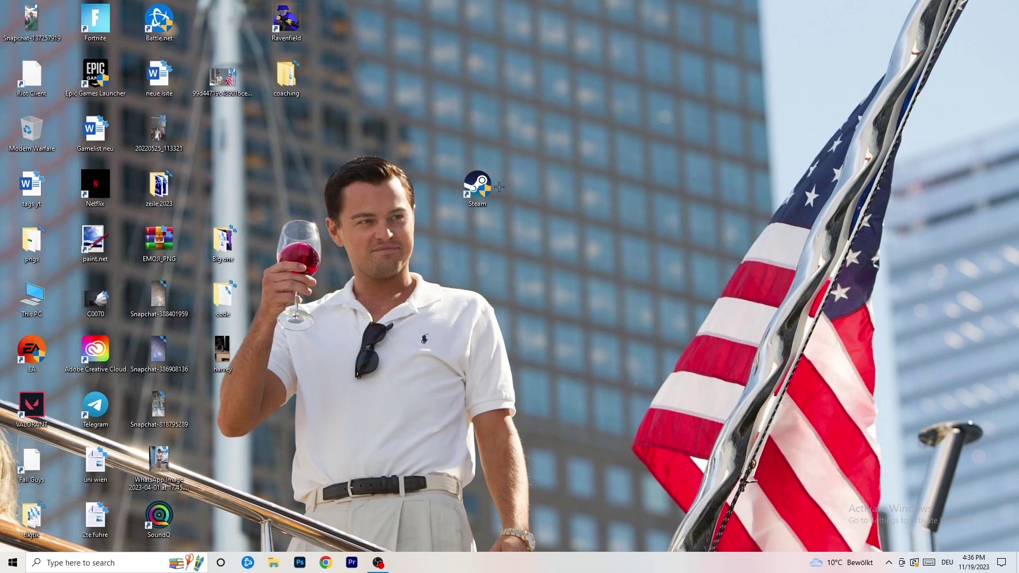
left_click_drag(489, 188, 367, 180)
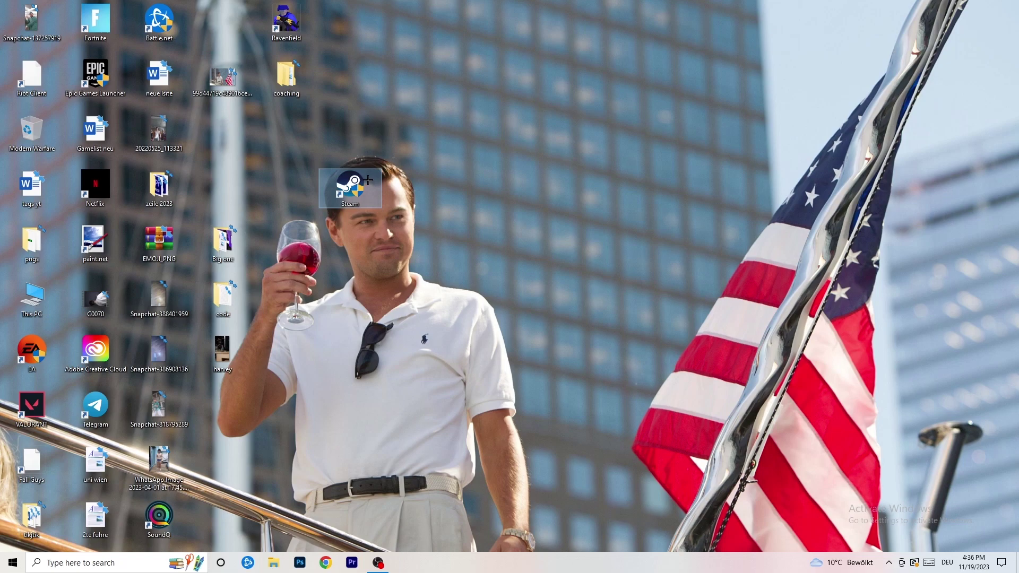
right_click(352, 184)
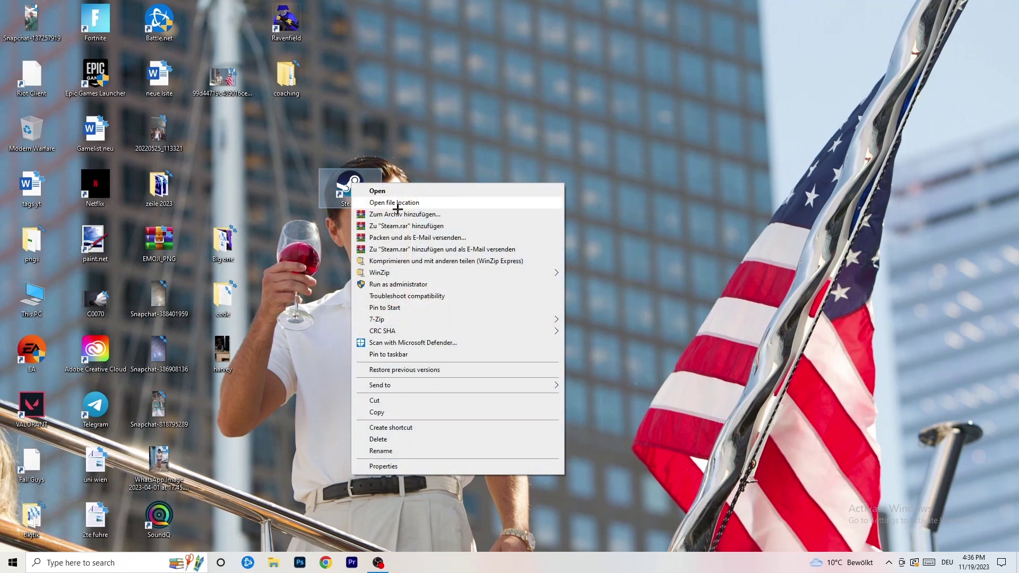
left_click(398, 465)
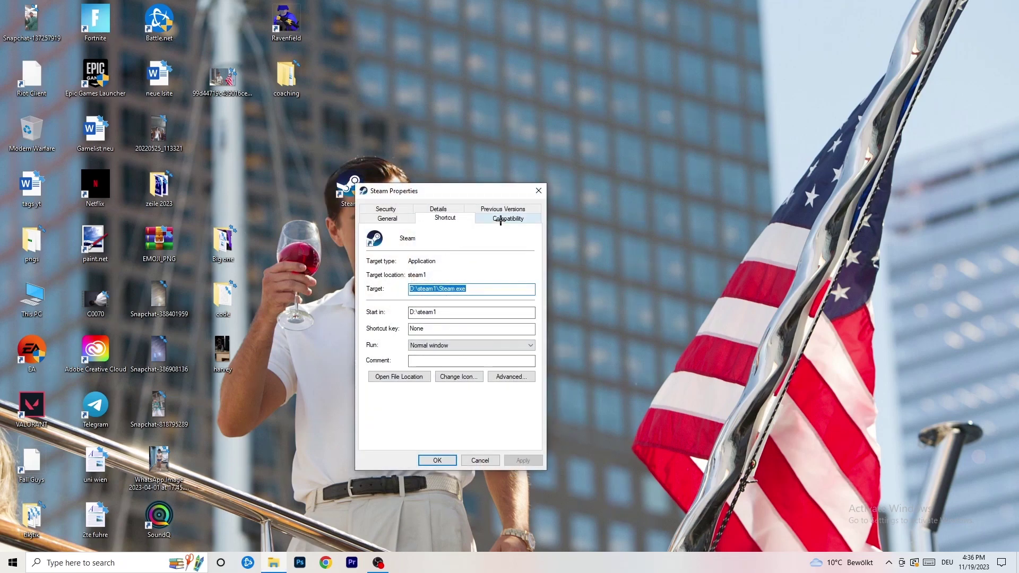
left_click(507, 221)
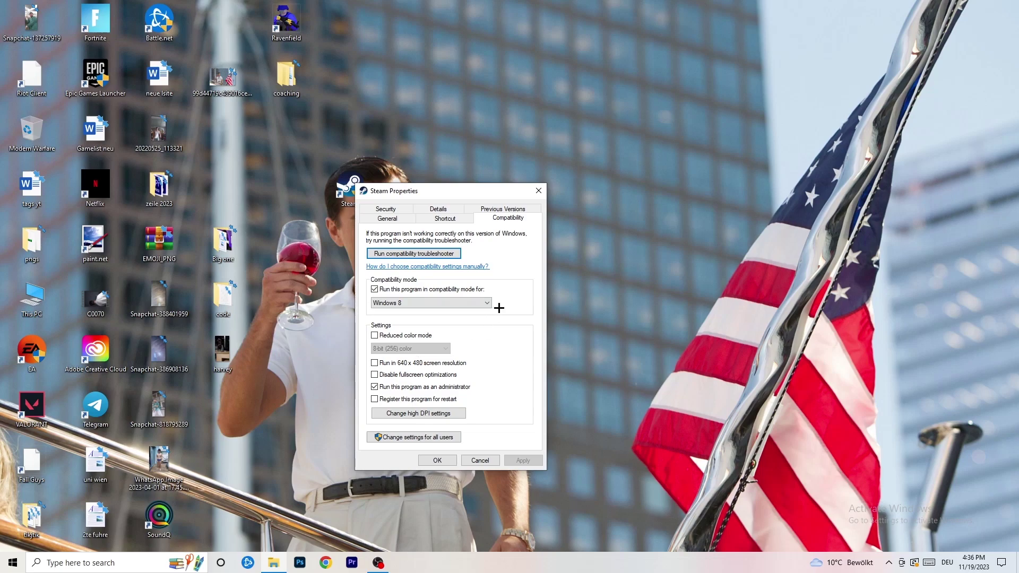
left_click(539, 191)
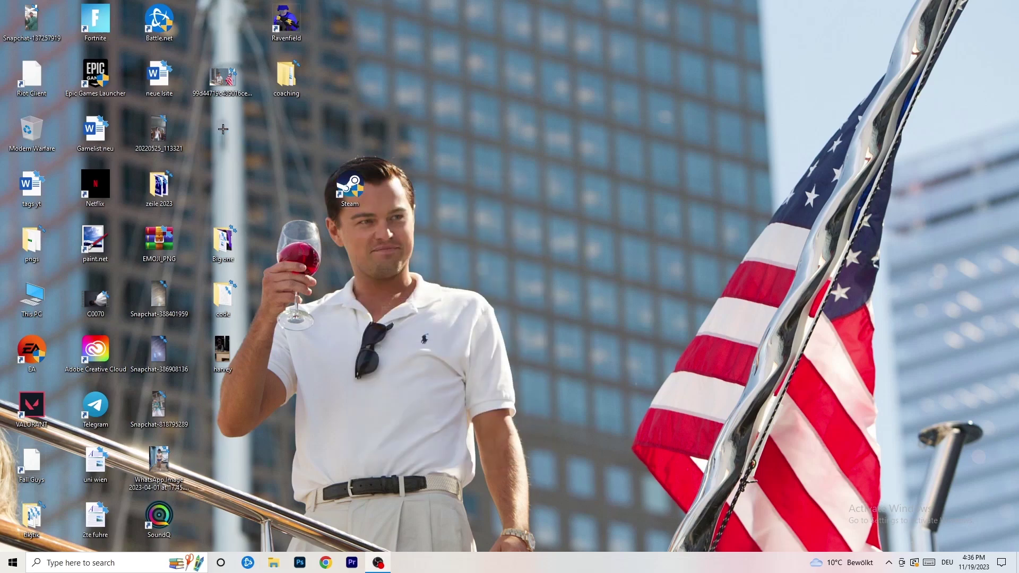
left_click_drag(349, 188, 223, 129)
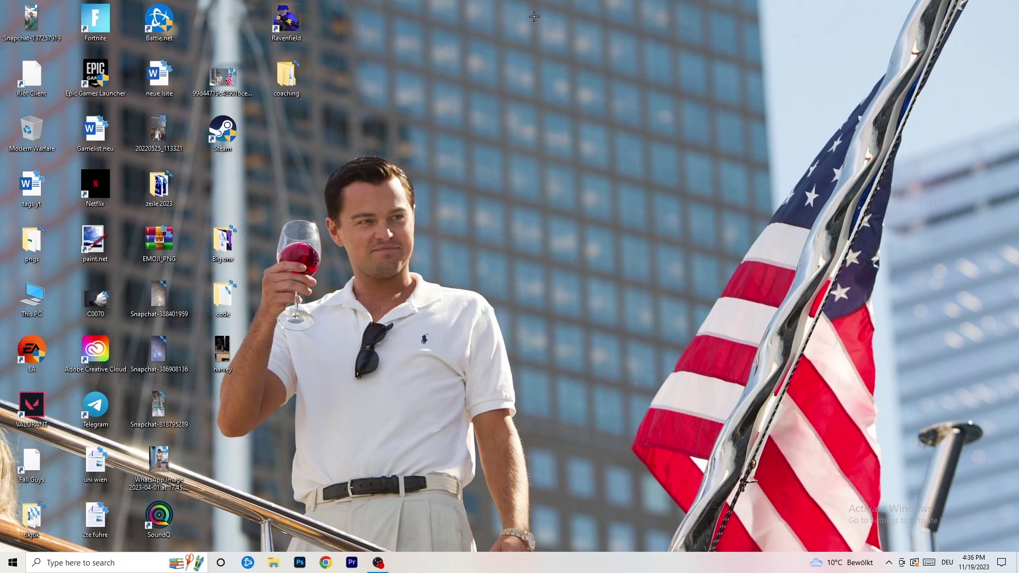
Open Task Manager and maximize its window
left_click_drag(500, 559, 449, 336)
right_click(555, 568)
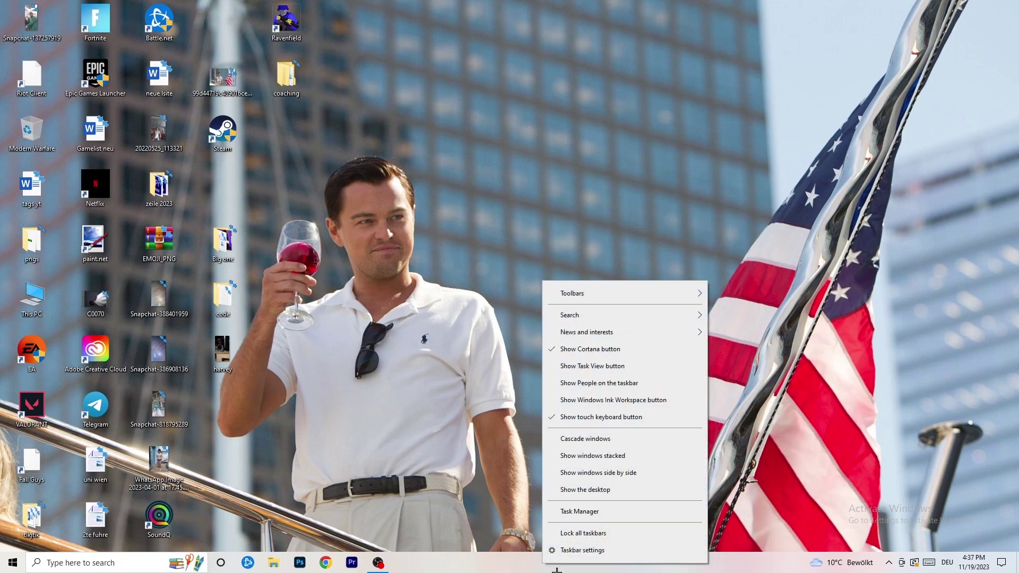
left_click(592, 511)
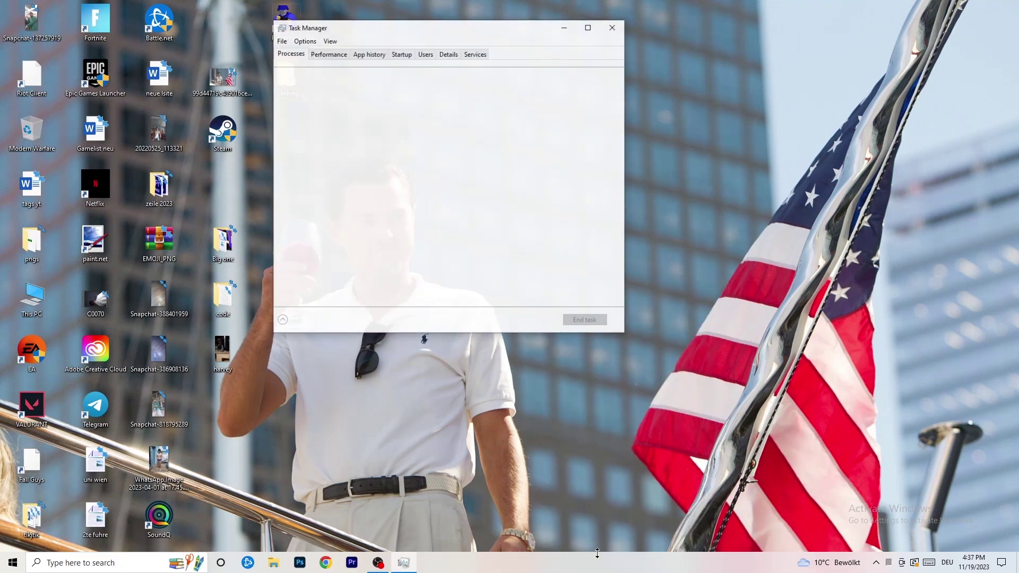
left_click(587, 28)
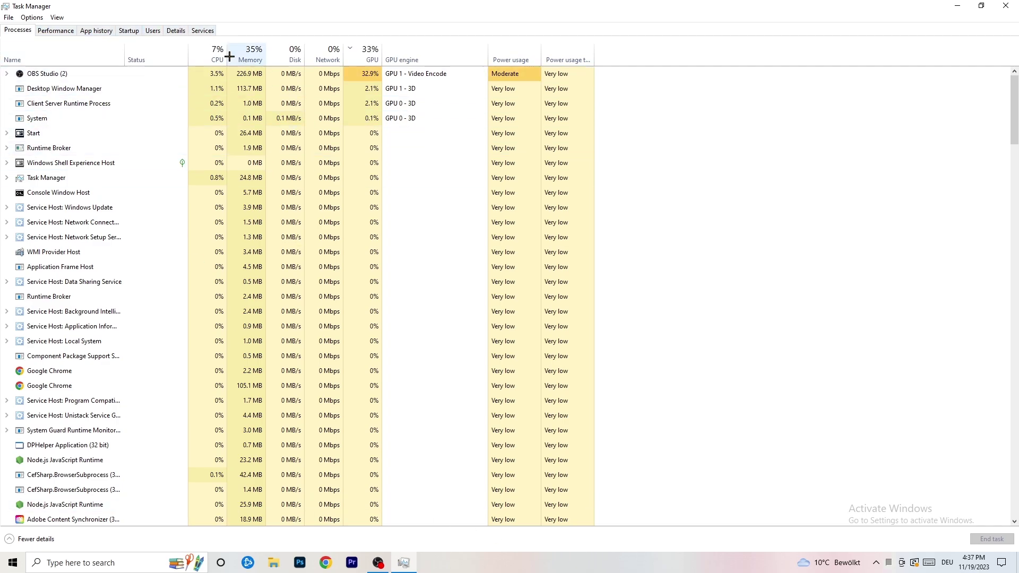
View the priority options for a Creative Cloud UI Helper.exe process in the detailed process list and close Task Manager
left_click(176, 30)
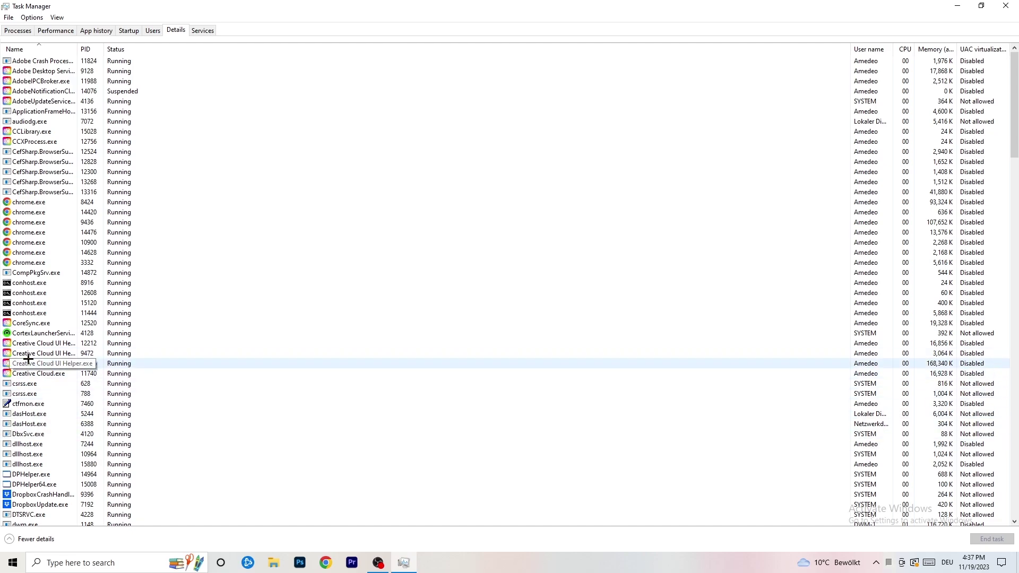
right_click(30, 353)
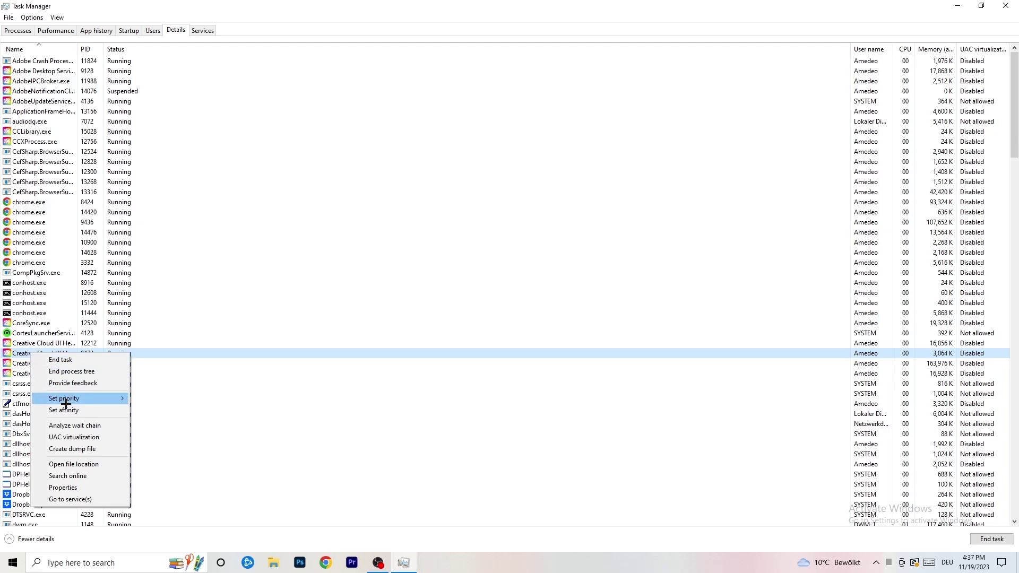
mouse_move(66, 403)
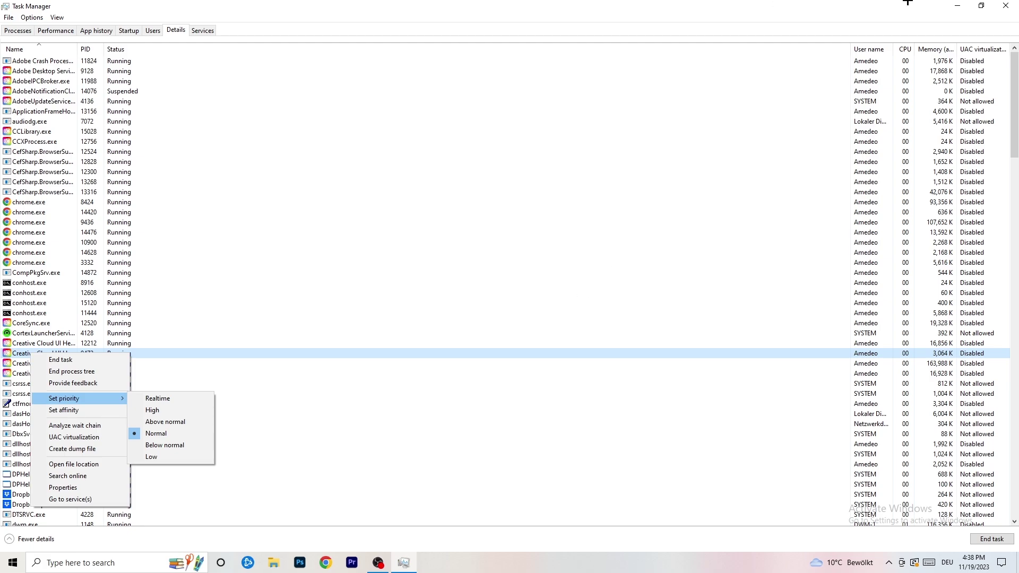
key("alt+F4")
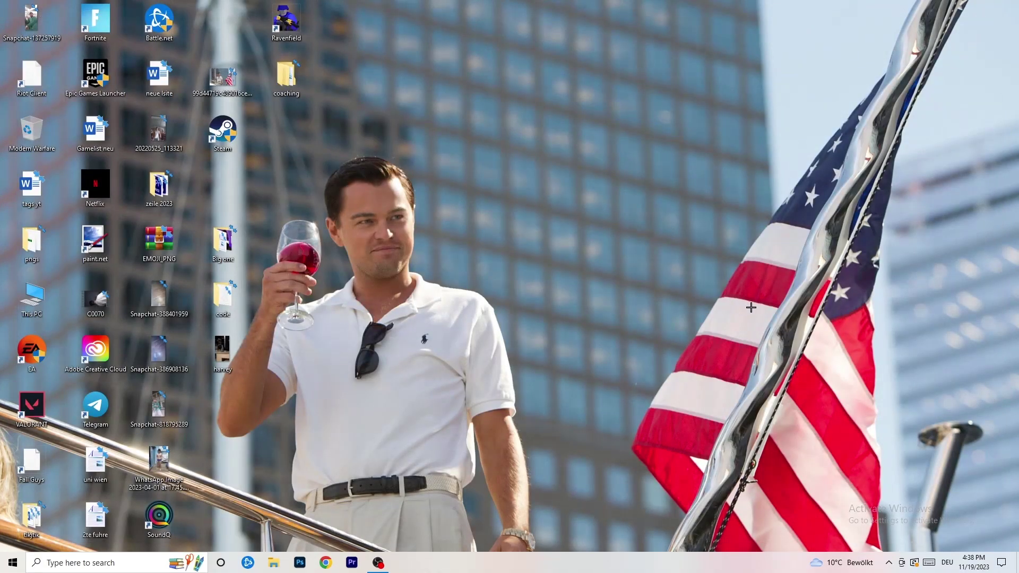